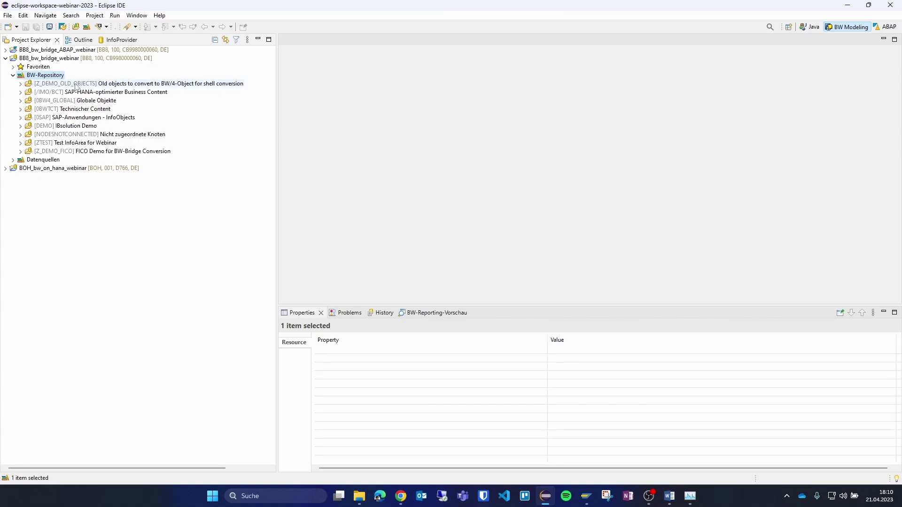
Expand the Z_DEMO_FICO InfoArea down to its CompositeProvider and the ACDOCDA DSO's transformation and data transfer process.
left_click(91, 153)
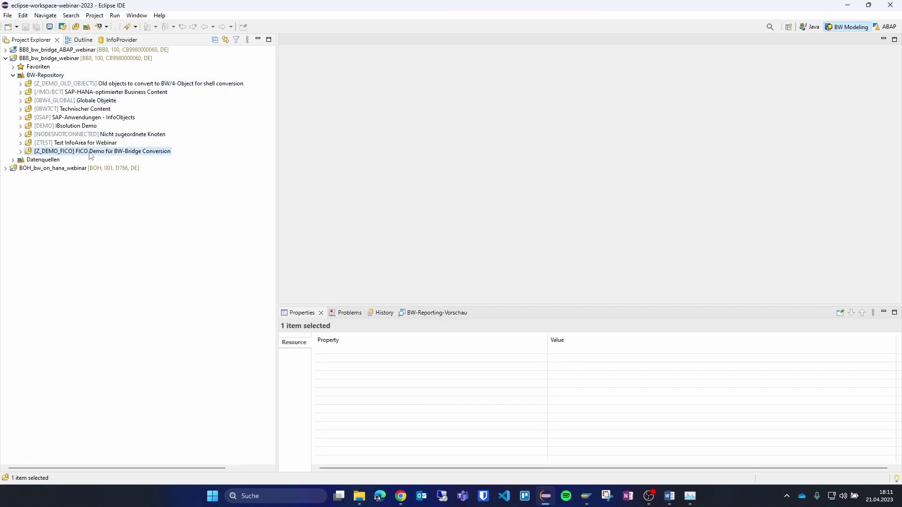
left_click(20, 151)
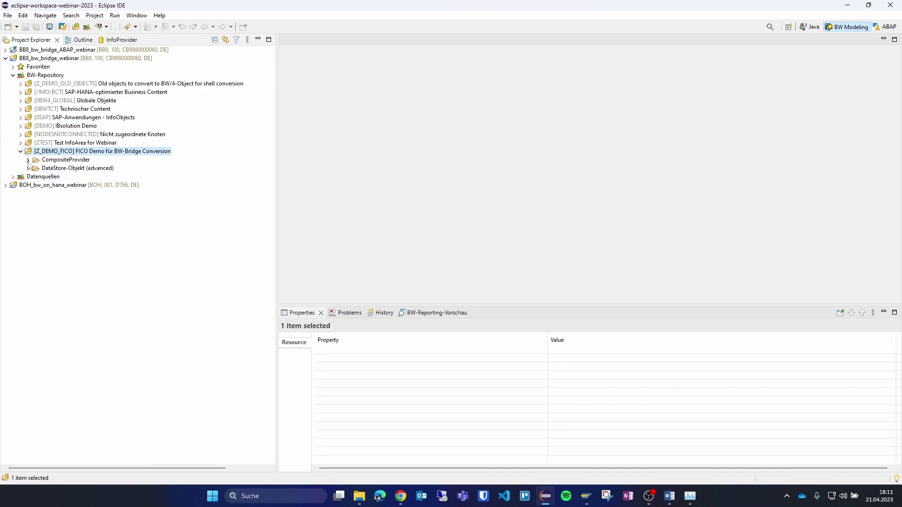
left_click(28, 160)
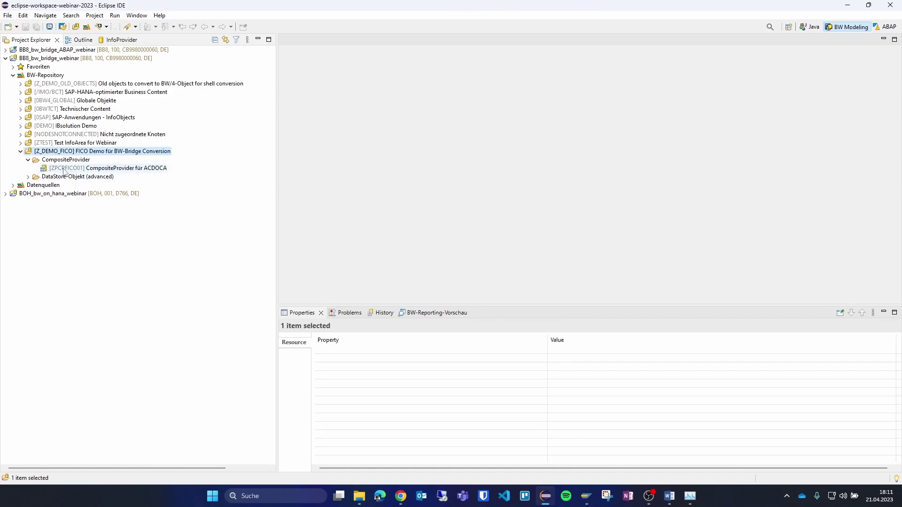
left_click(65, 169)
left_click(28, 177)
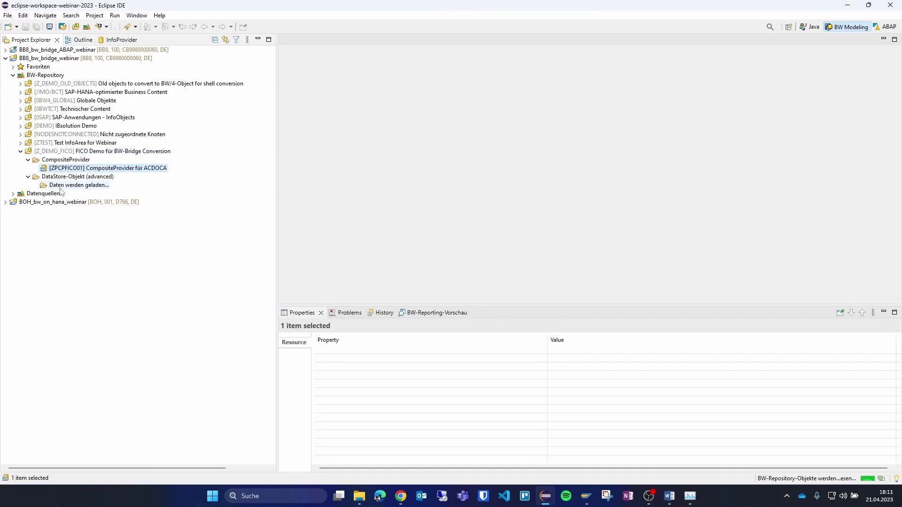
left_click(36, 185)
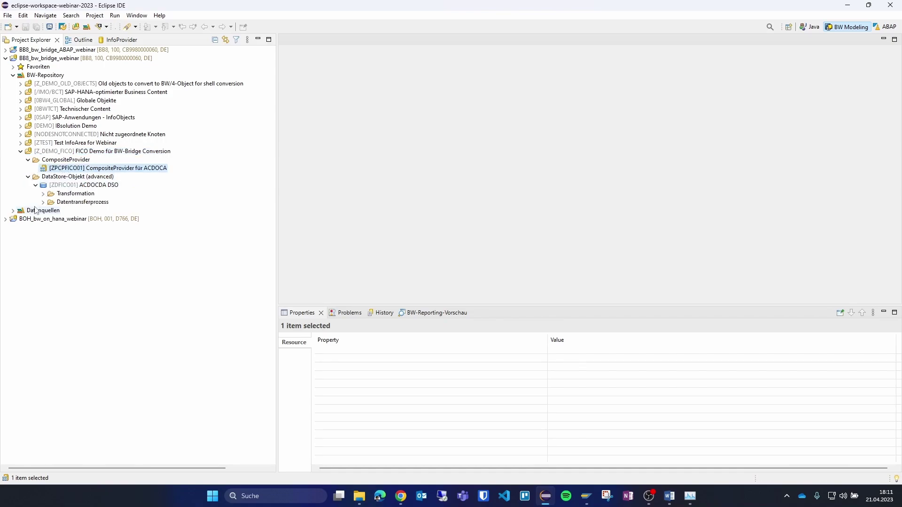
left_click(43, 194)
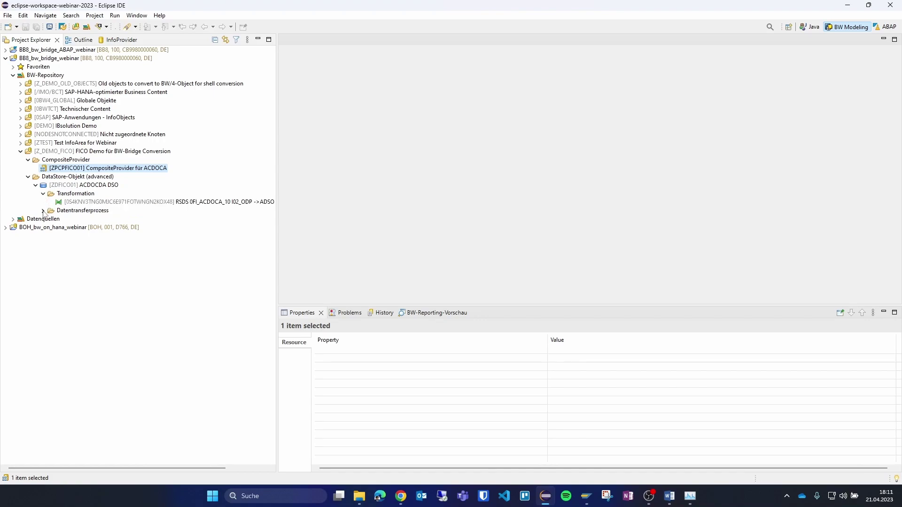
left_click(43, 211)
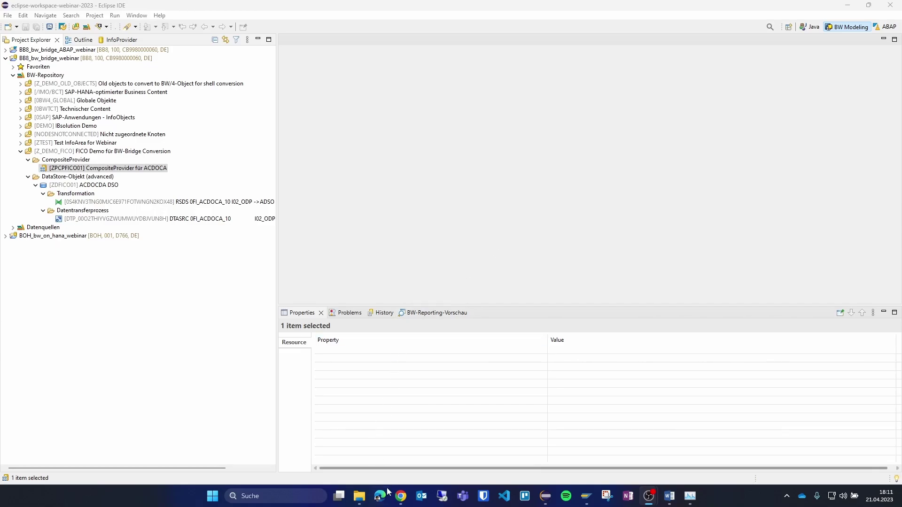
Switch to SAP Datasphere in Chrome and open the BW Bridge space in the Data Builder.
left_click(401, 496)
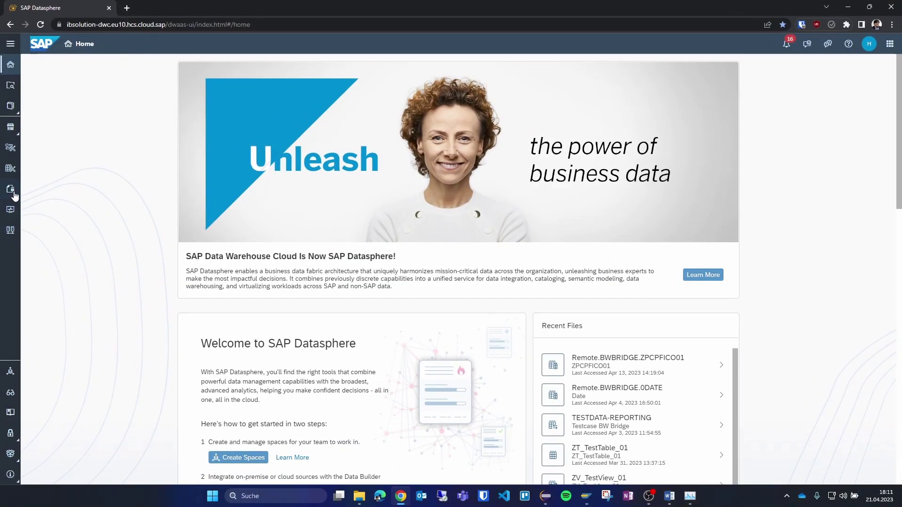
left_click(11, 170)
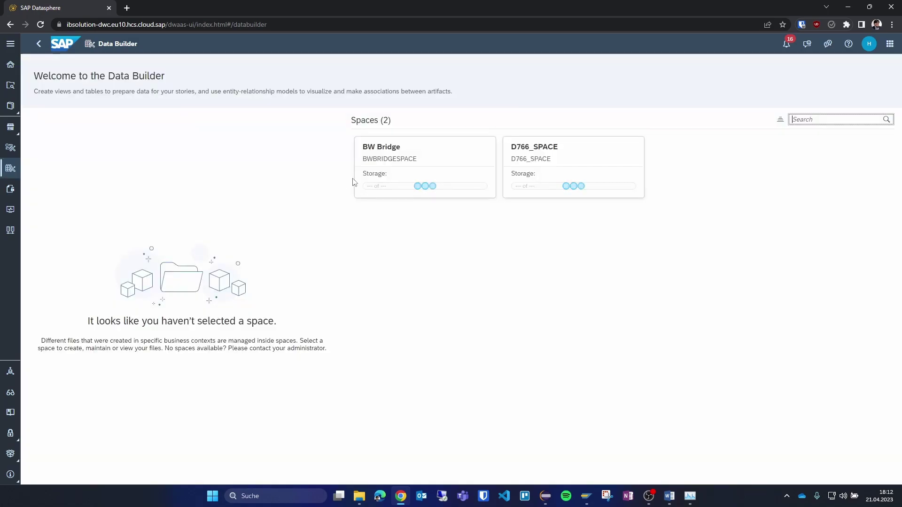
left_click(434, 156)
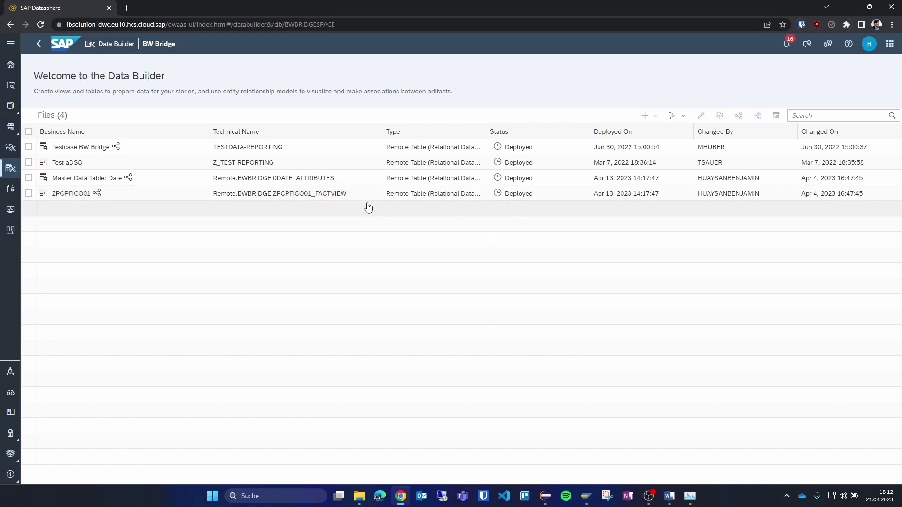
Start a remote table import over the BWBRIDGE connection and browse to the DataStore folder of FICO Demo für BW-Bridge Conversion.
left_click(684, 120)
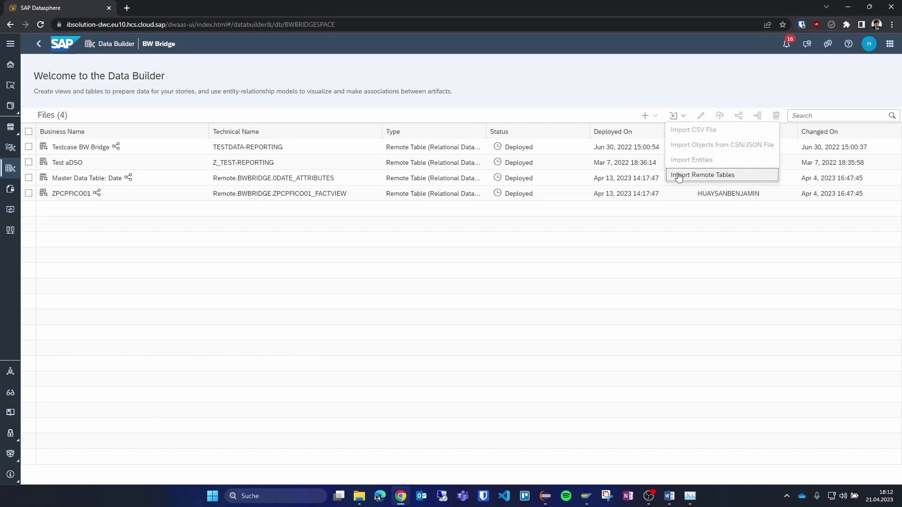
left_click(709, 177)
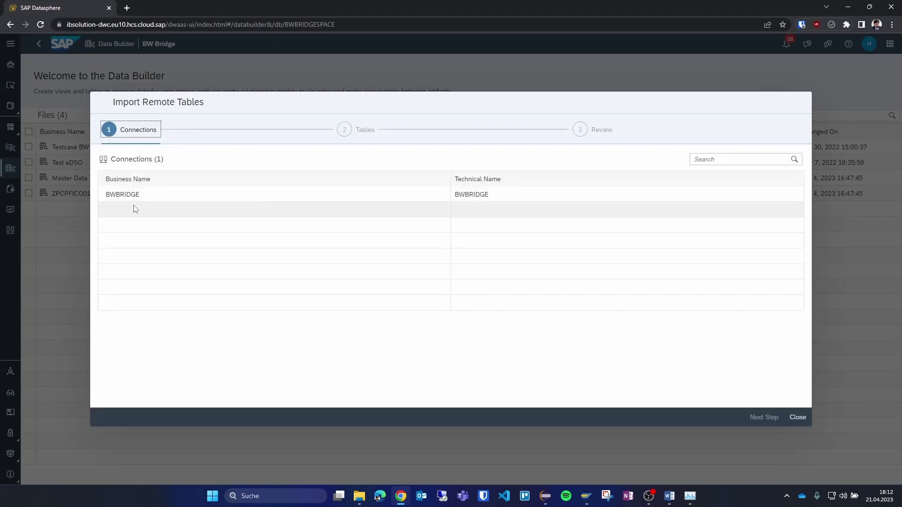
left_click(126, 194)
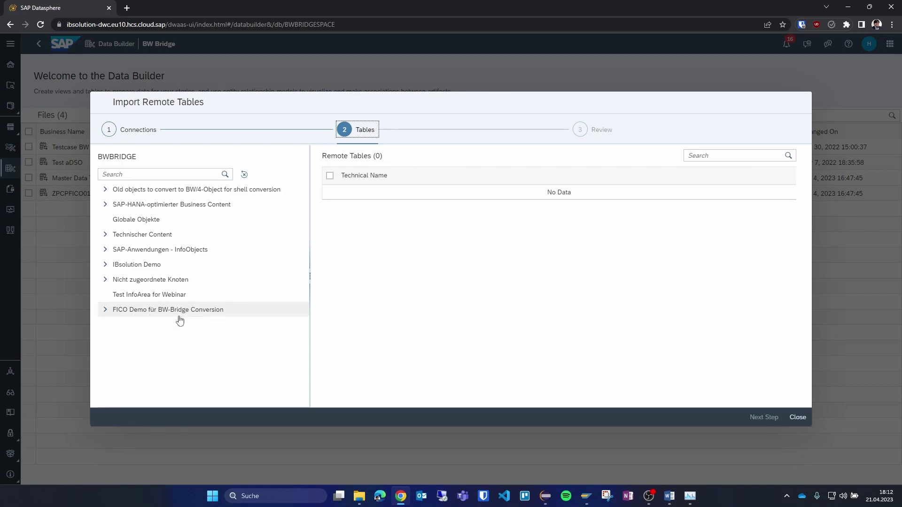
left_click(105, 310)
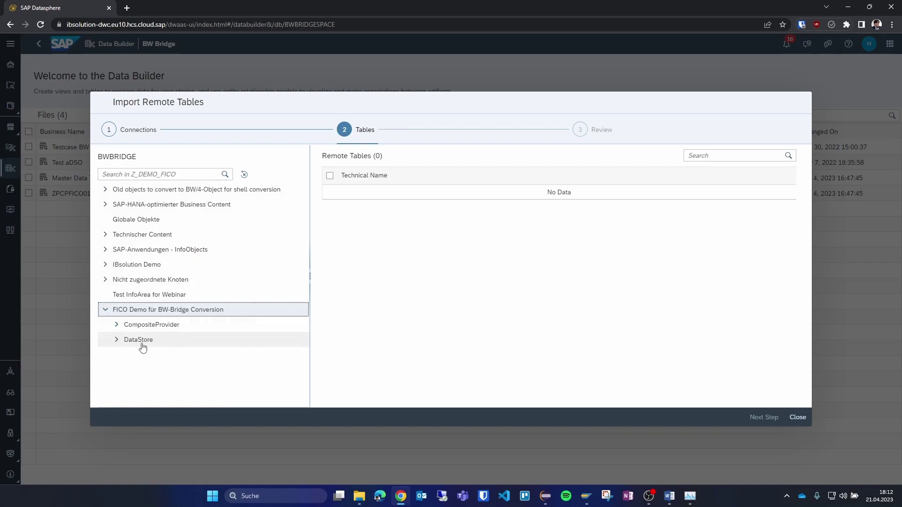
left_click(116, 326)
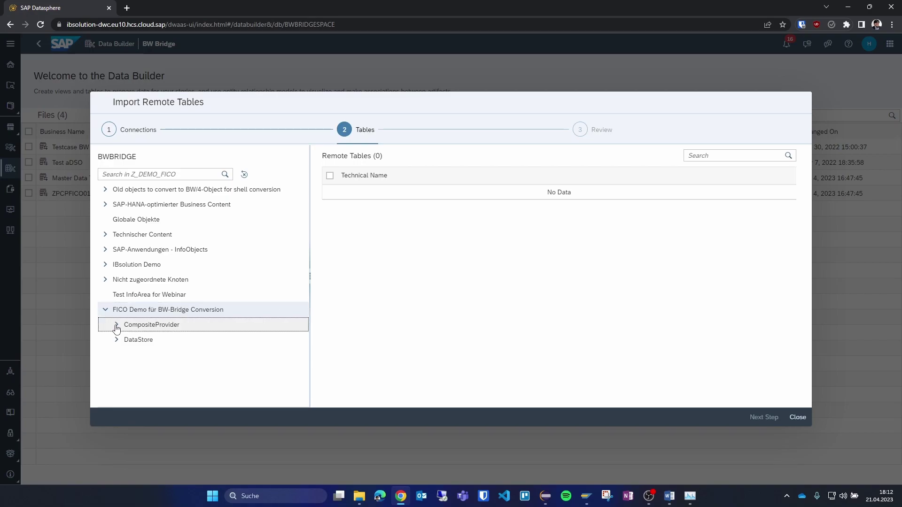
left_click(117, 326)
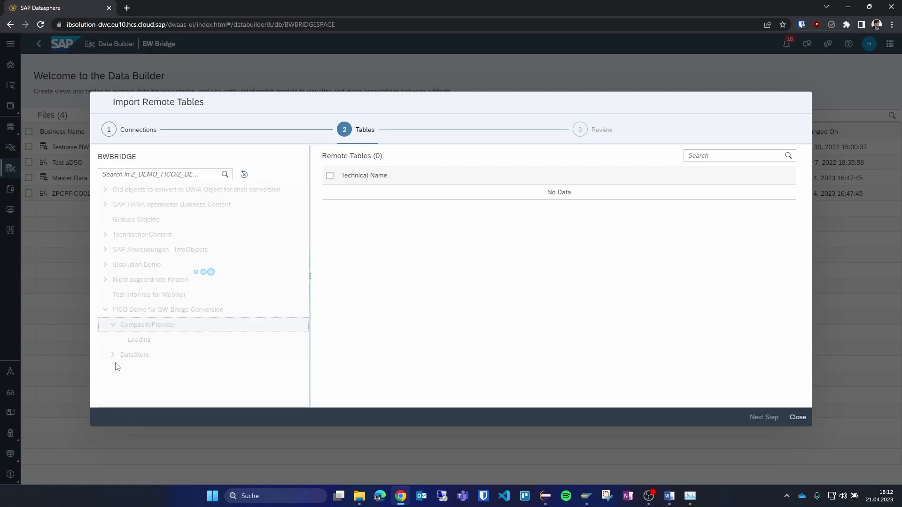
left_click(114, 340)
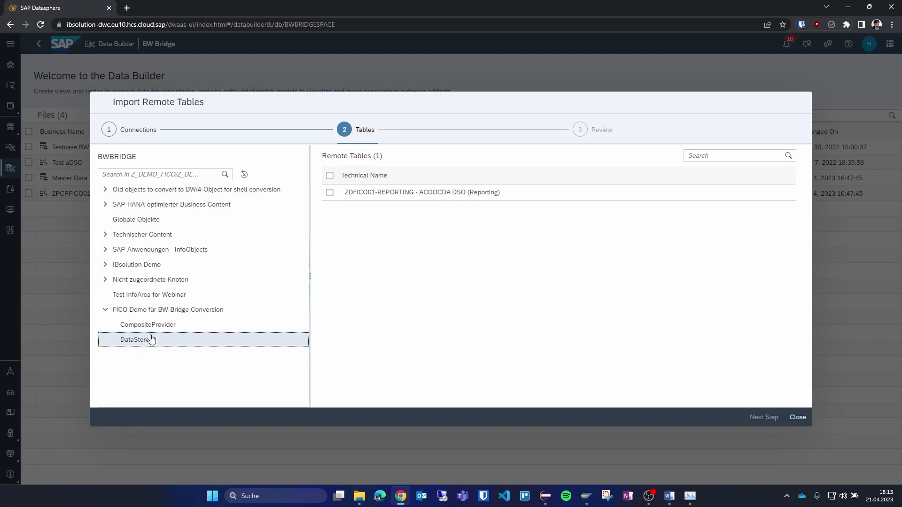
Import and deploy the remote table ZDFICO01-REPORTING, ACDOCDA DSO (Reporting), and close the import wizard.
left_click(330, 192)
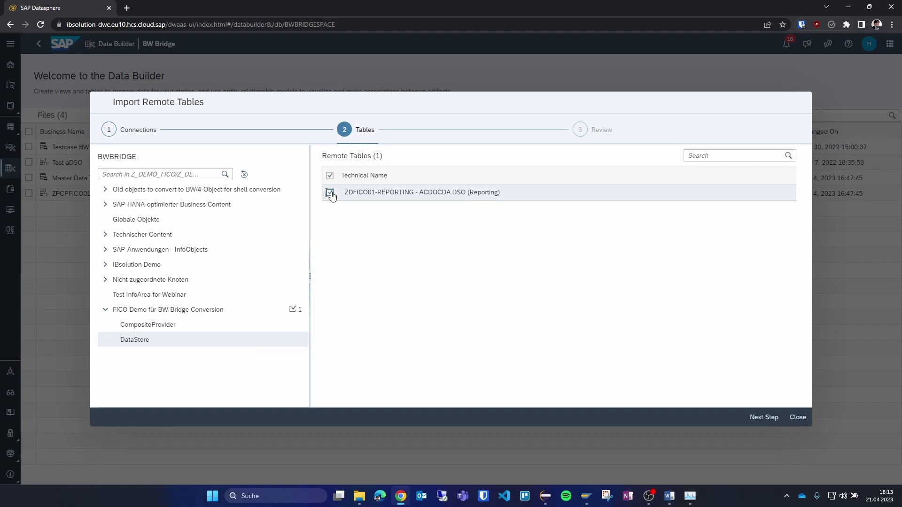
left_click(765, 418)
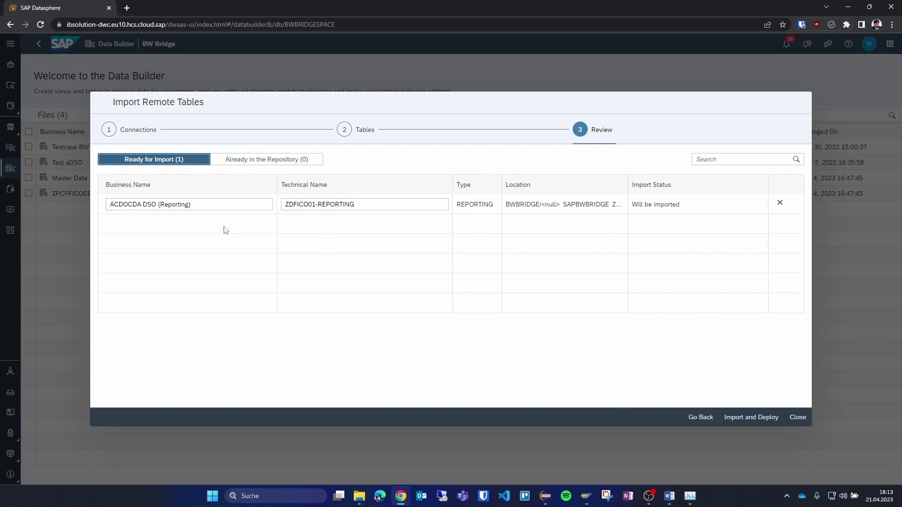
left_click(740, 419)
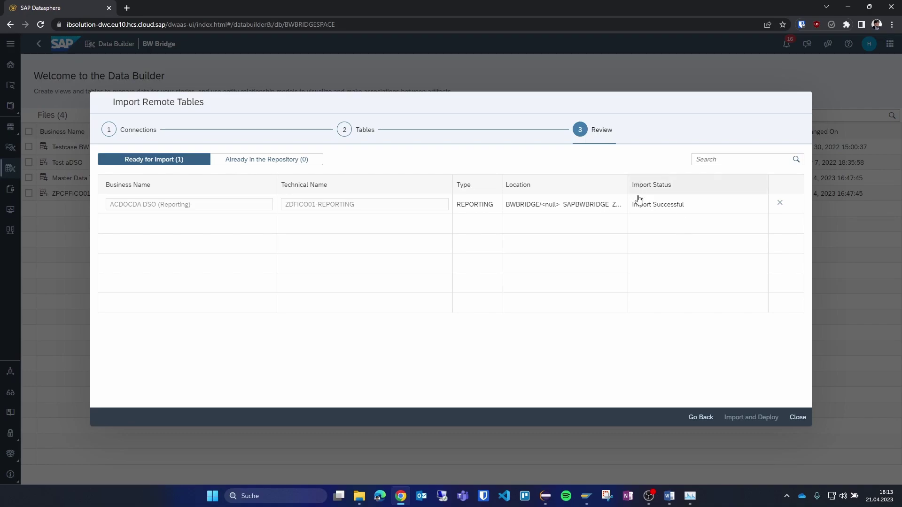
left_click(797, 418)
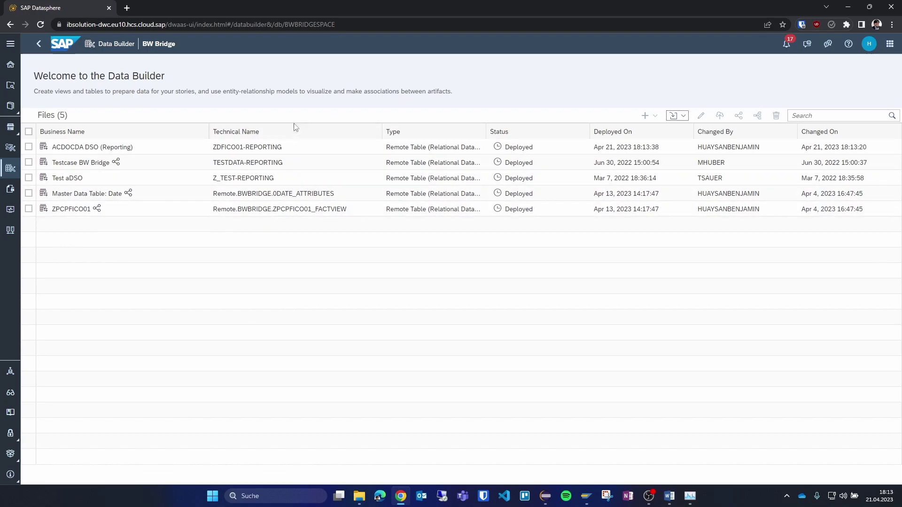
Leave the BW Bridge space and open D766_SPACE in the Data Builder.
left_click(38, 46)
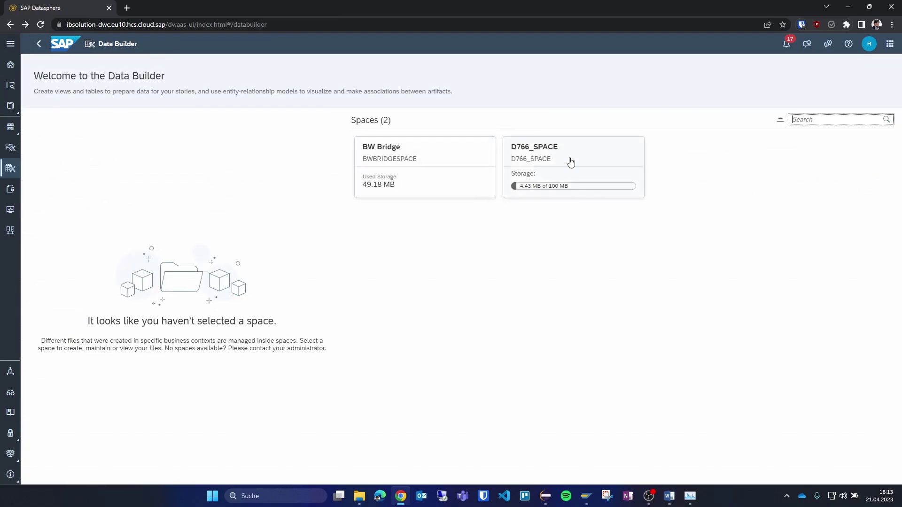
left_click(570, 162)
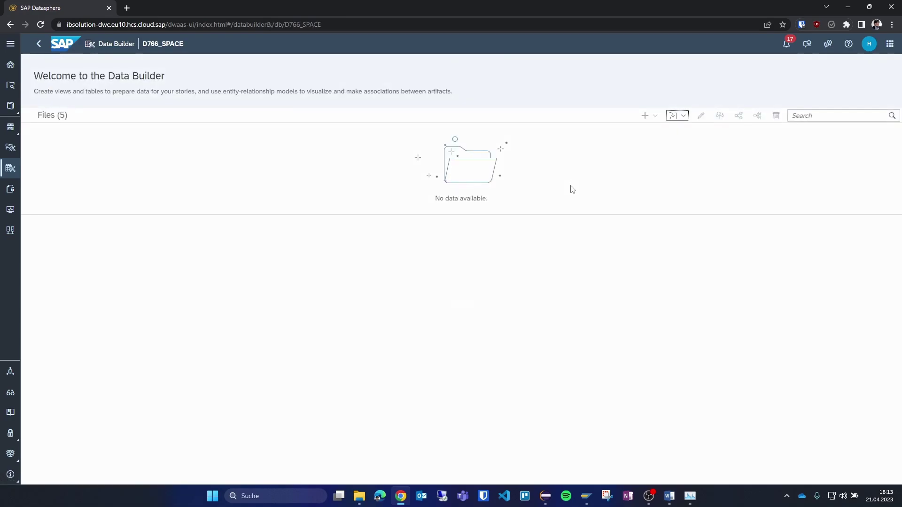
Start an entity import with connection type SAP BW Bridge, target space D766_SPACE and connection BWBRIDGE.
left_click(678, 239)
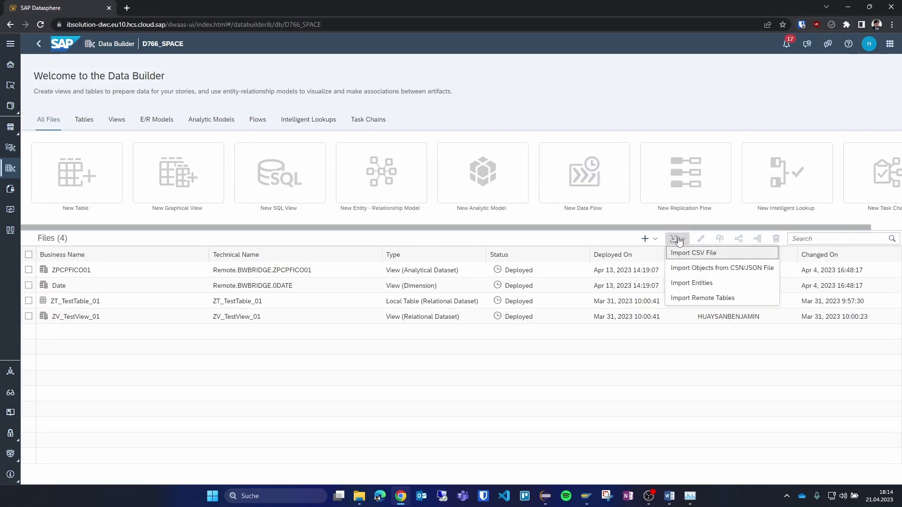
left_click(682, 285)
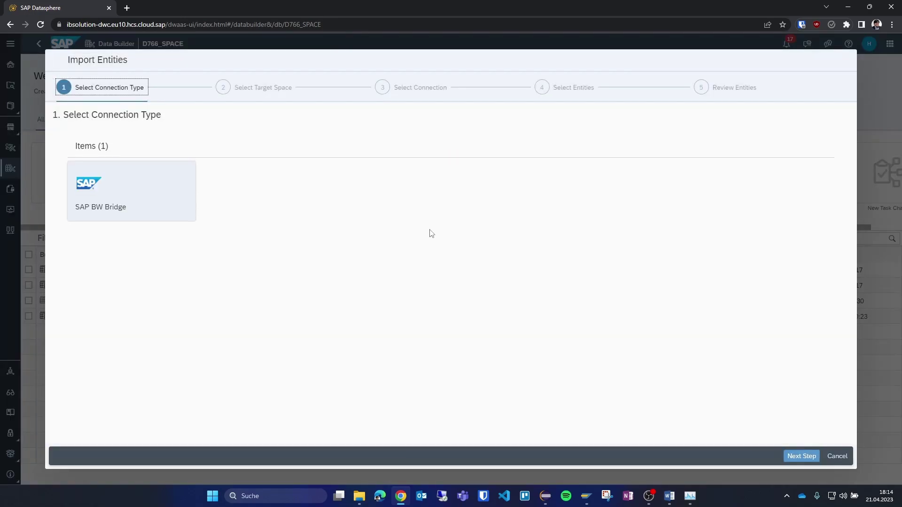
left_click(140, 191)
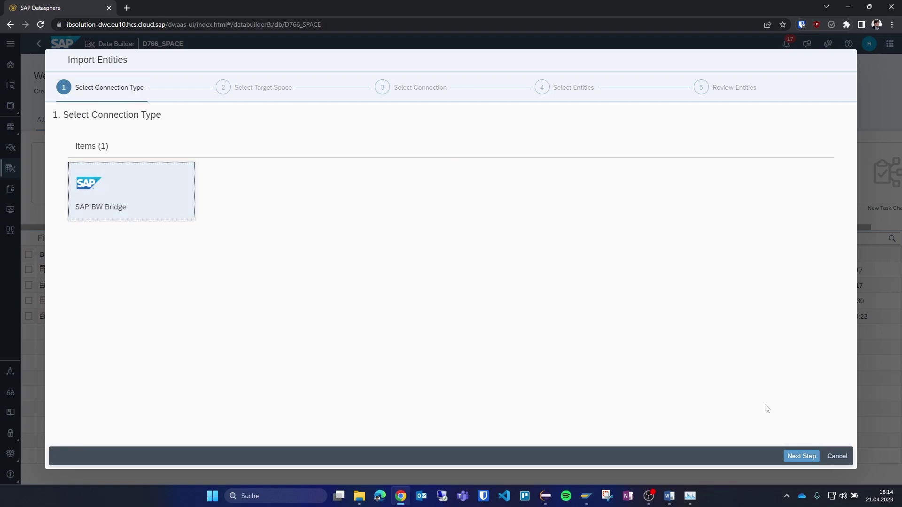
left_click(793, 461)
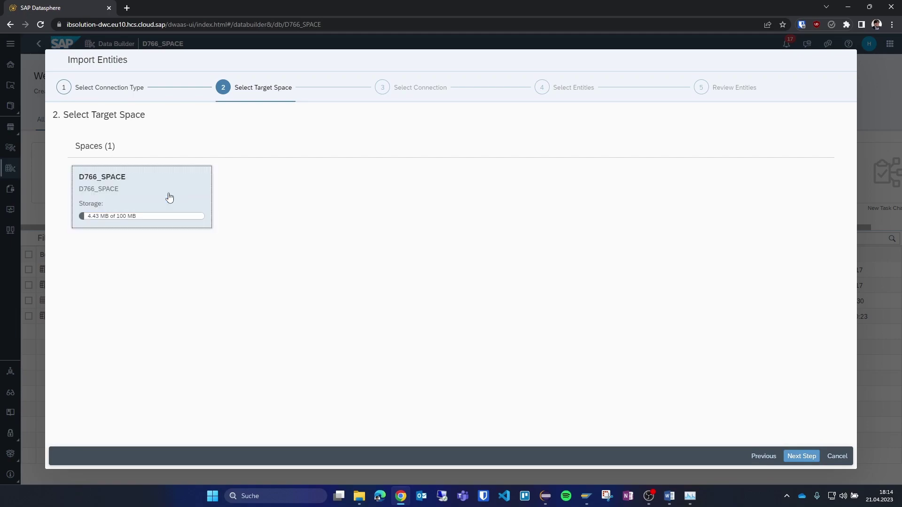
left_click(800, 456)
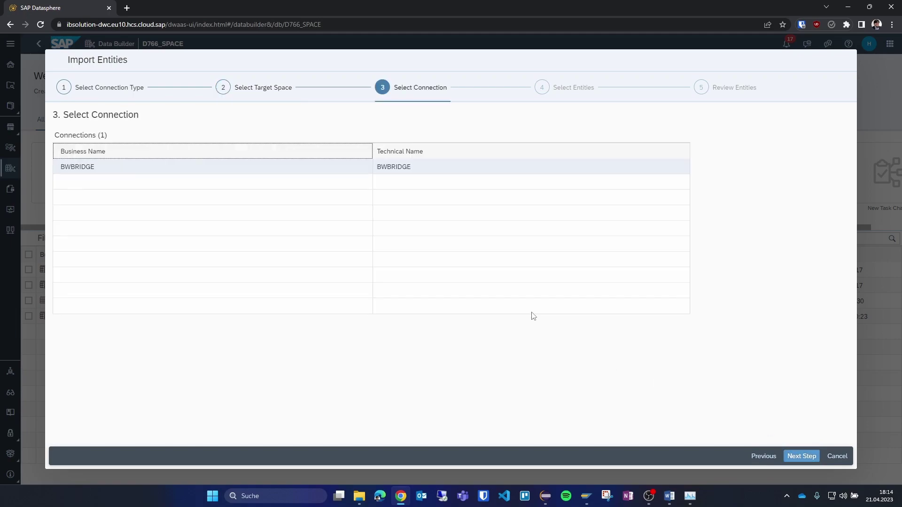
left_click(74, 166)
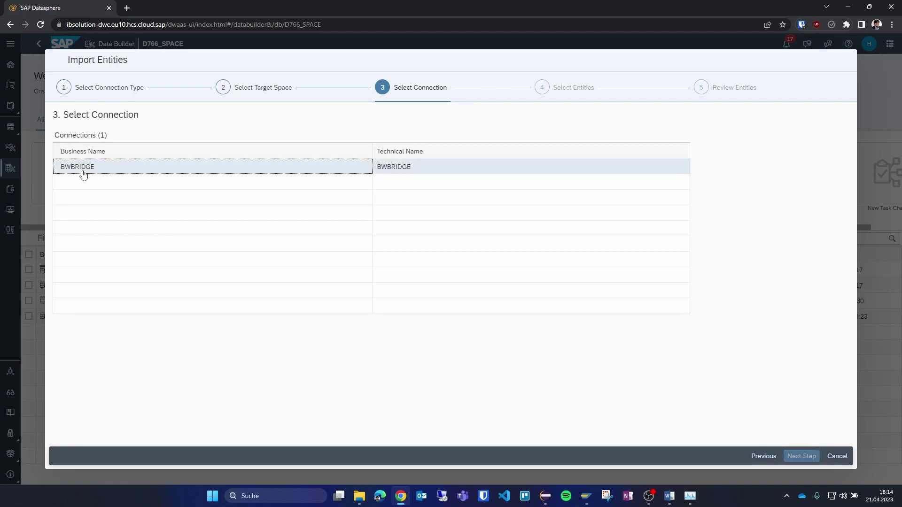
left_click(801, 456)
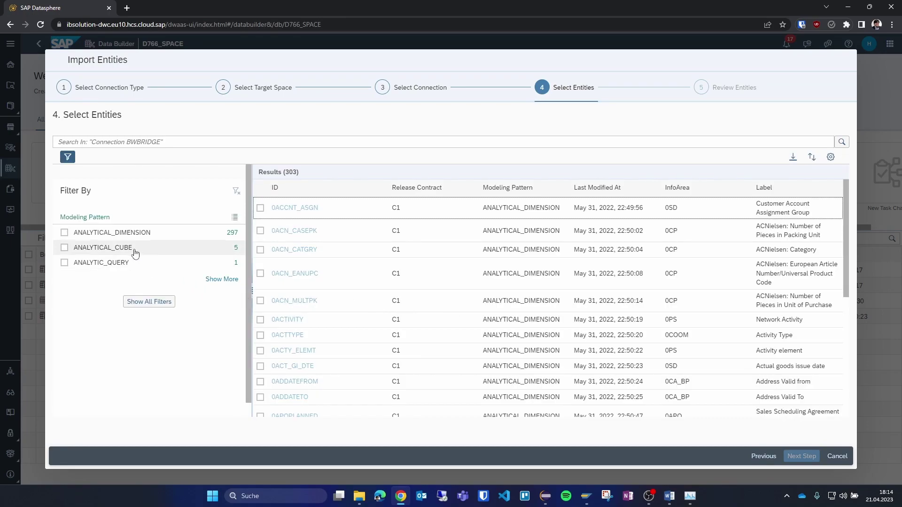
Filter the entities by ANALYTIC_QUERY, select ZQFICO01-QUERY to review its entities for import, and cancel the import.
left_click(65, 264)
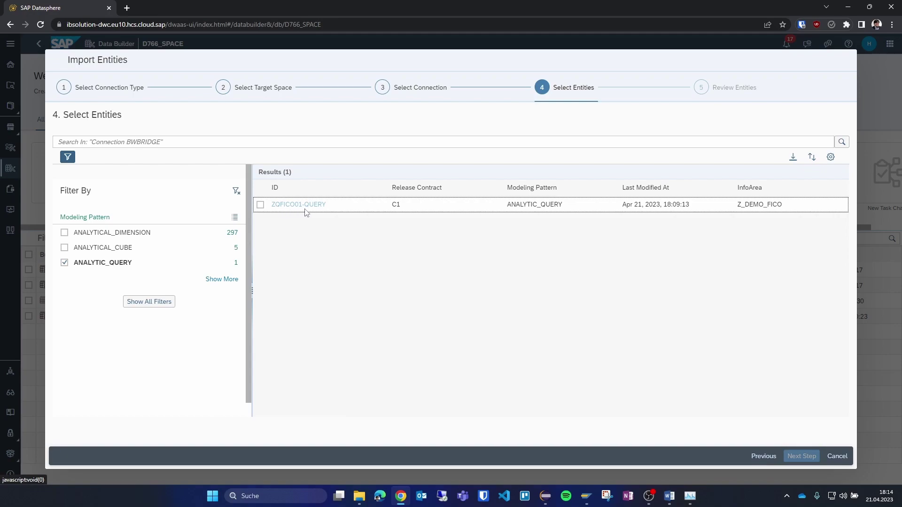
left_click(260, 205)
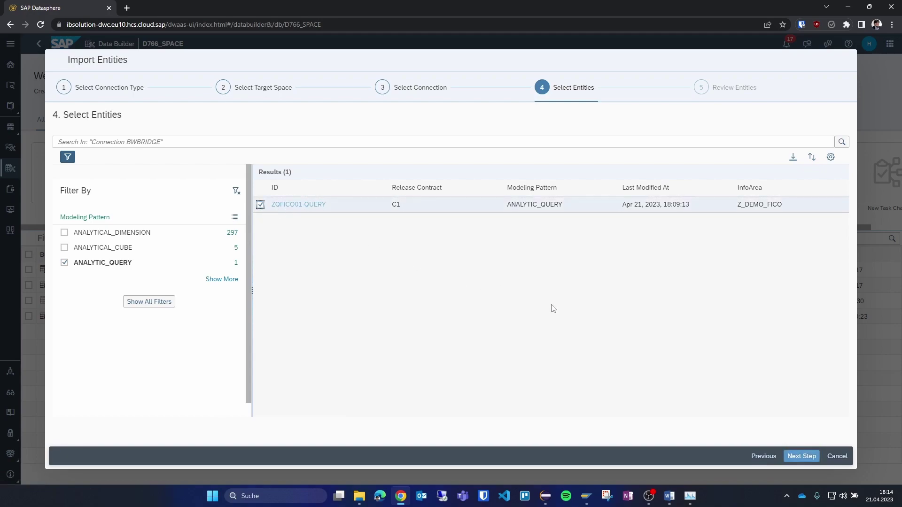
left_click(804, 456)
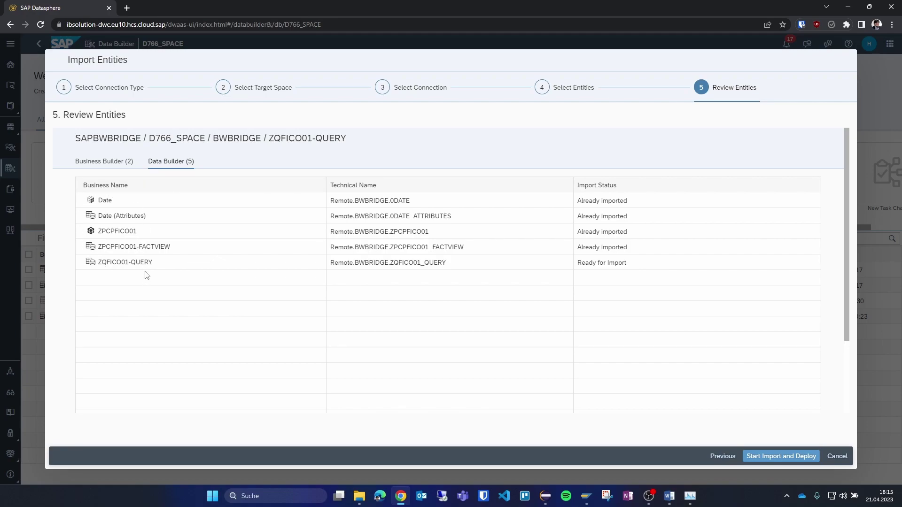
left_click(830, 458)
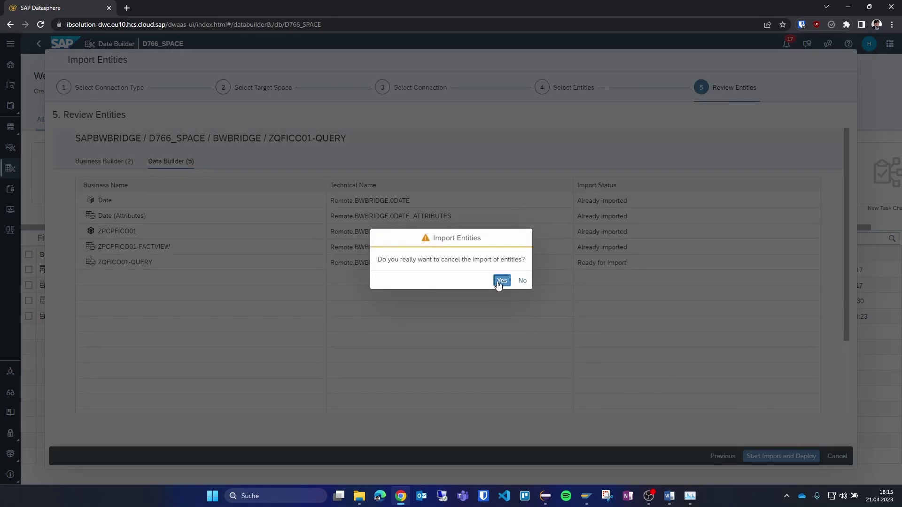
left_click(501, 281)
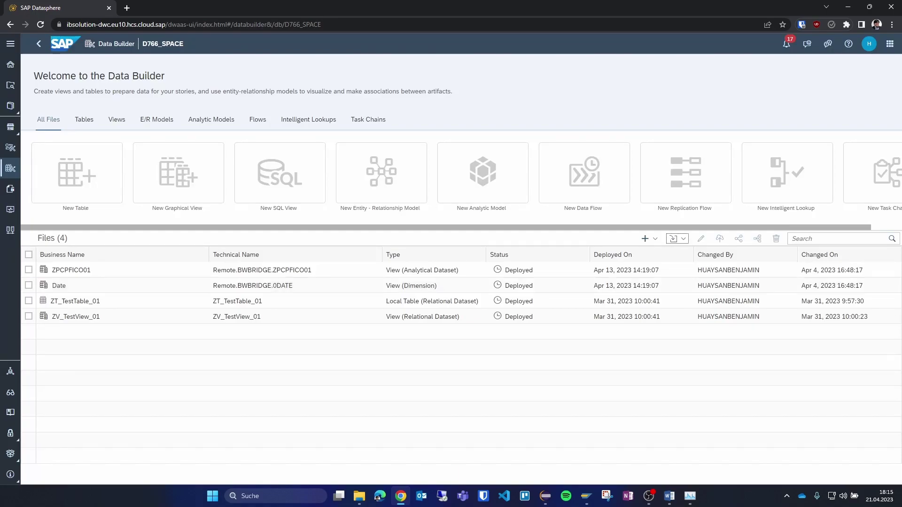